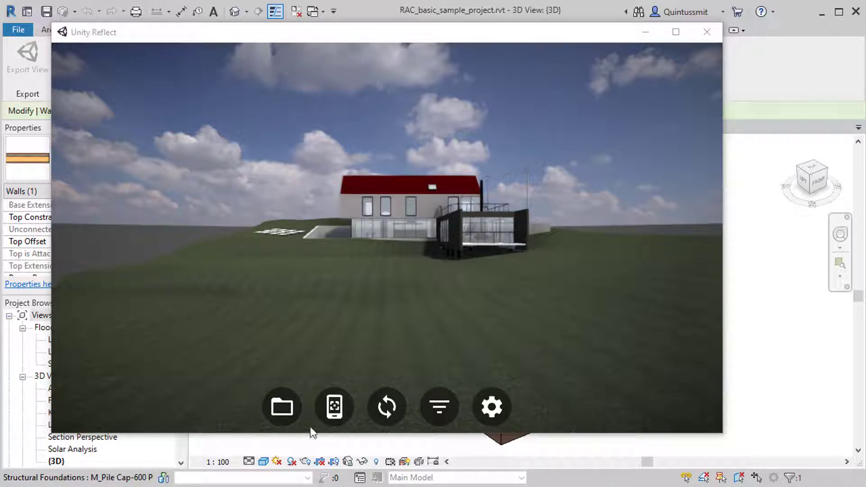
# Step: Orbit above the house and zoom out so the whole model and lawn are visible
pyautogui.moveTo(505, 333); pyautogui.dragTo(466, 342)
pyautogui.scroll(-10, 445, 323)
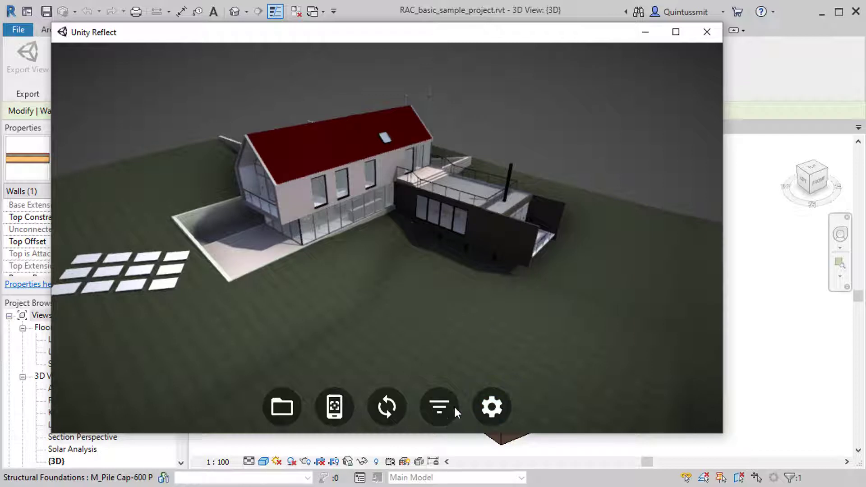
# Step: Show the Manufacturer, Type, System, Family and Category filter options
pyautogui.click(442, 407)
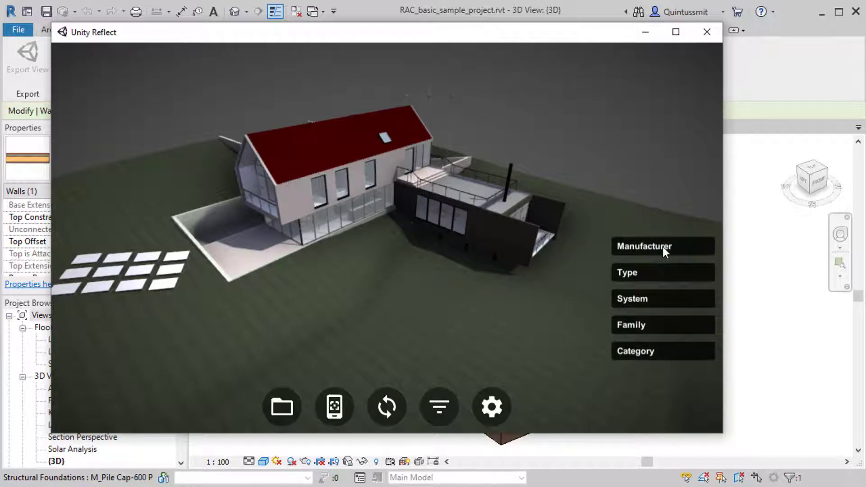
# Step: List the model's categories and toggle Floors hidden and visible again
pyautogui.click(654, 353)
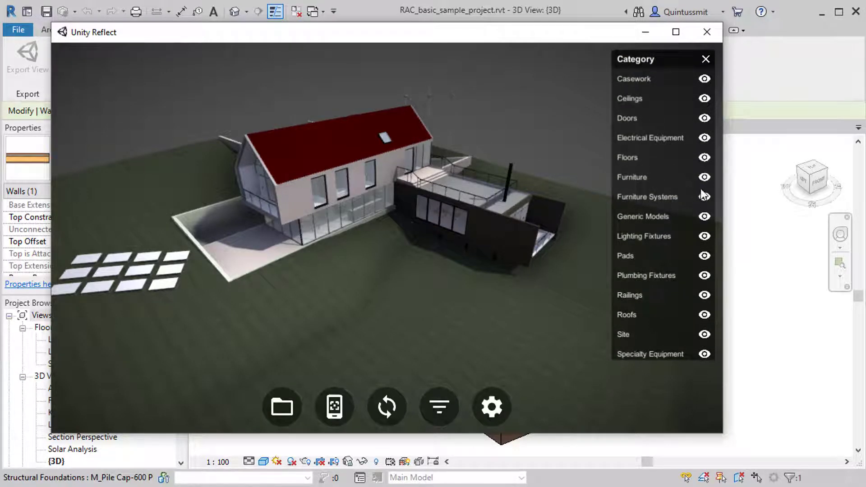
pyautogui.click(705, 157)
pyautogui.click(705, 157)
pyautogui.click(704, 158)
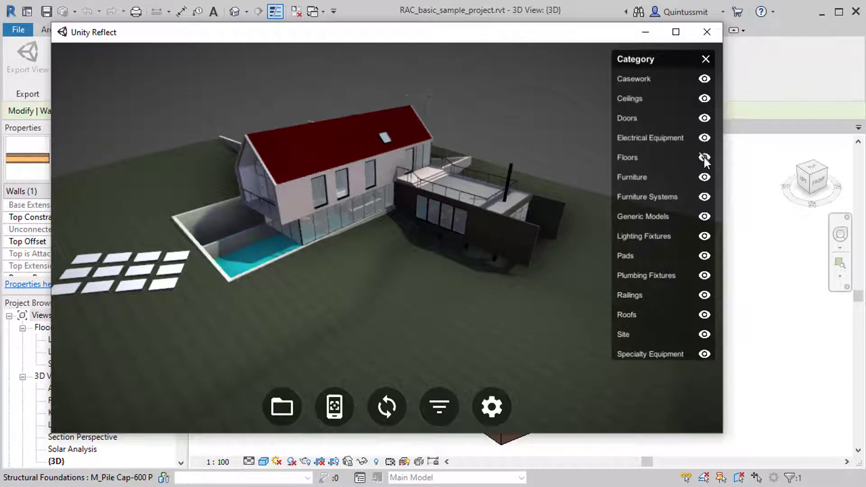
pyautogui.click(704, 158)
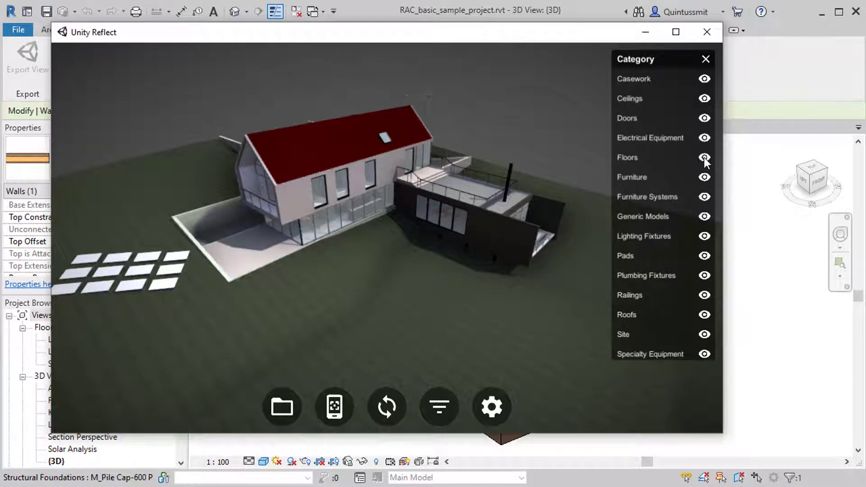
# Step: Highlight Floors, Furniture, Furniture Systems and Lighting Fixtures in turn
pyautogui.click(628, 158)
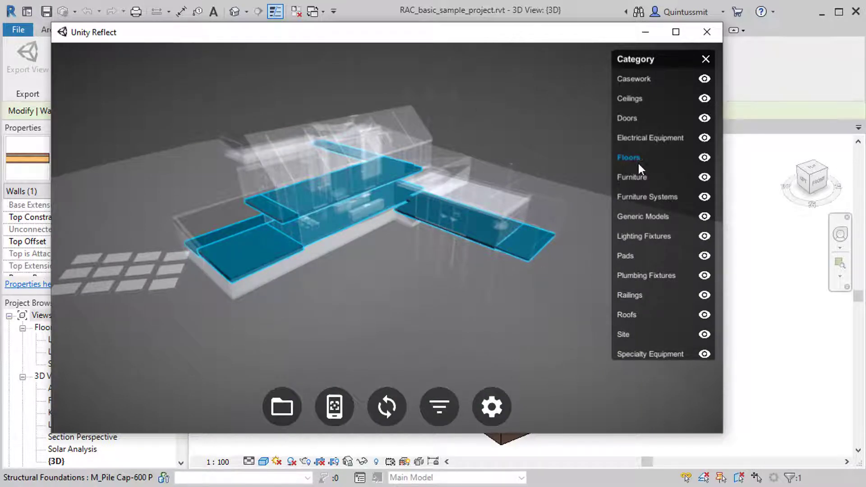
pyautogui.click(630, 176)
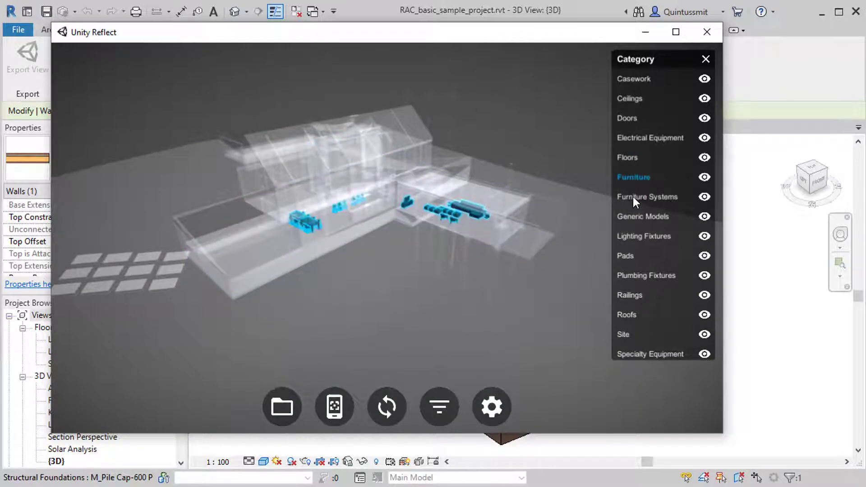
pyautogui.click(632, 197)
pyautogui.click(641, 237)
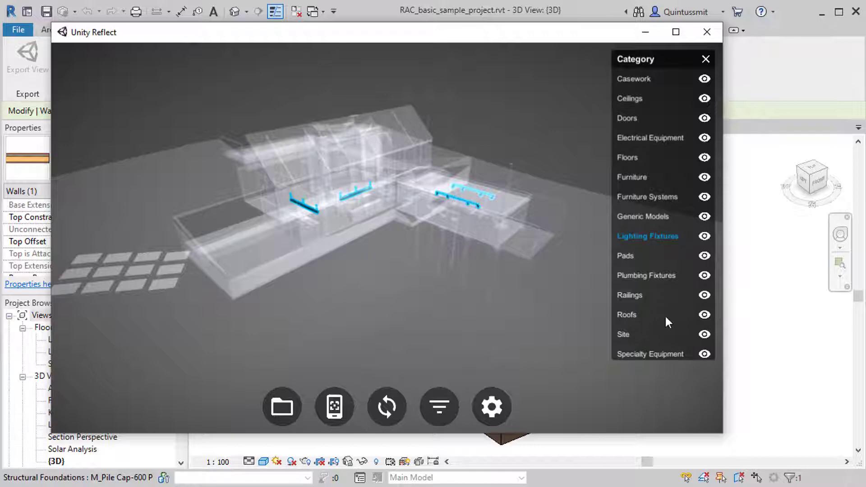
# Step: Clear the highlight, hide Roofs, and look down into the roofless house
pyautogui.click(664, 247)
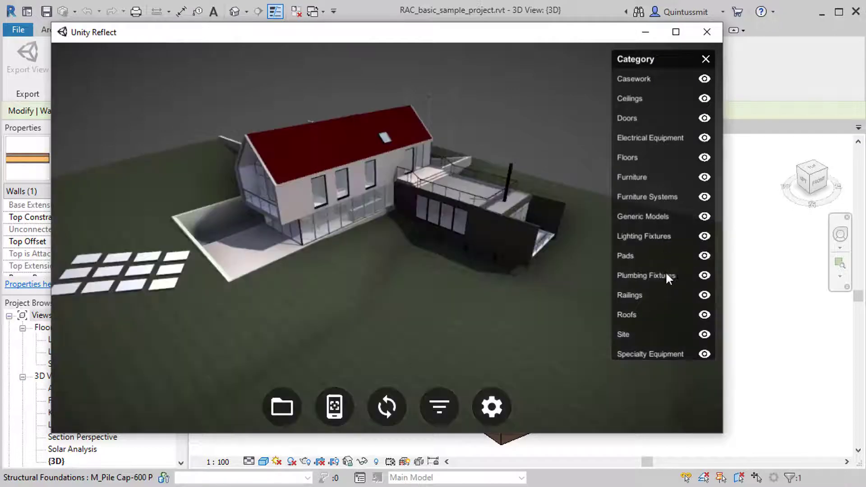
pyautogui.click(704, 315)
pyautogui.moveTo(436, 215); pyautogui.dragTo(453, 286)
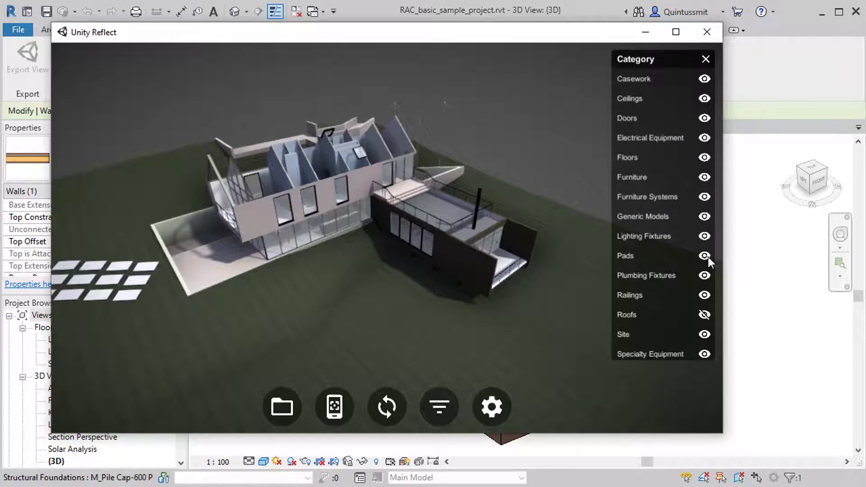
# Step: Show Roofs again, dismiss the Better Looking/More Responsive quality options, and list the projects
pyautogui.click(704, 315)
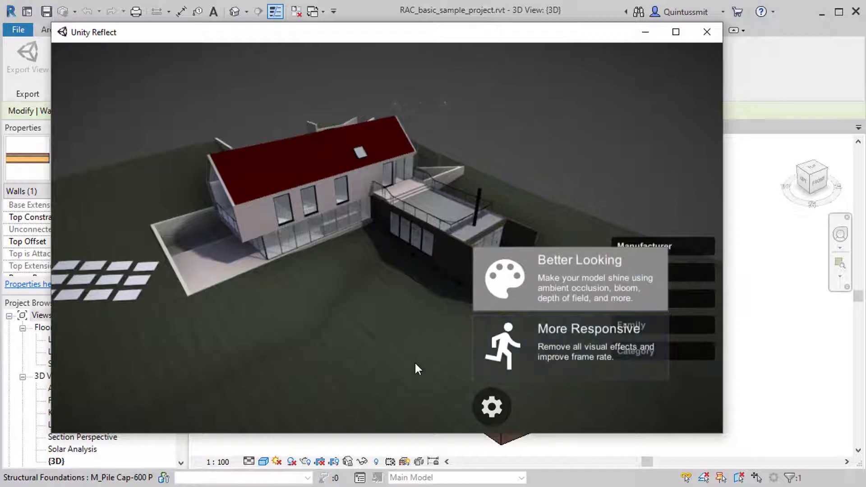
pyautogui.click(469, 373)
pyautogui.moveTo(438, 363); pyautogui.dragTo(503, 333)
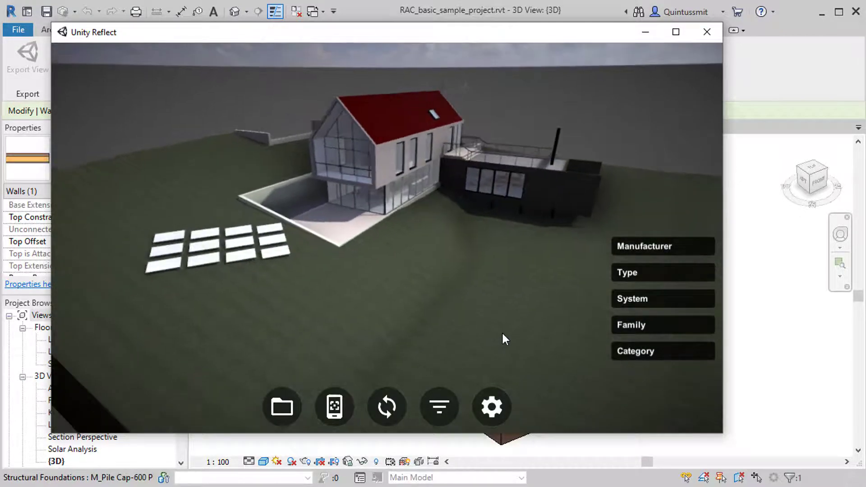
pyautogui.click(279, 407)
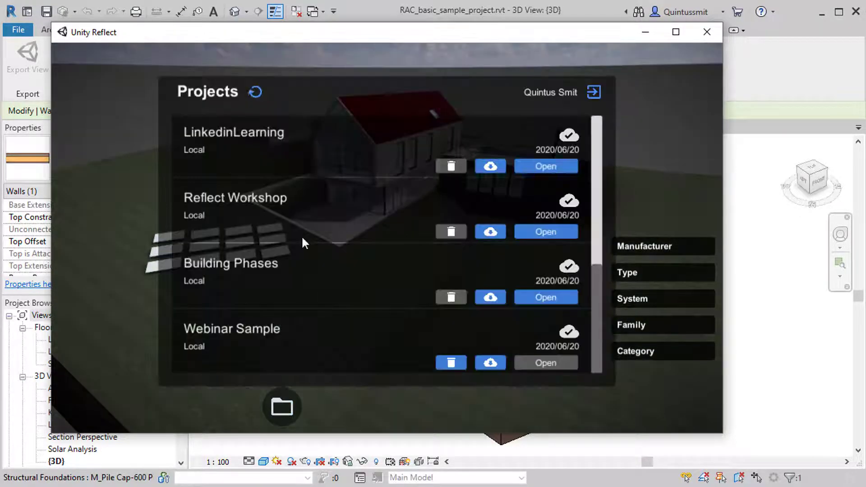
# Step: Close the Projects list and review the On Screen and Headset VR viewing modes
pyautogui.click(282, 407)
pyautogui.click(335, 410)
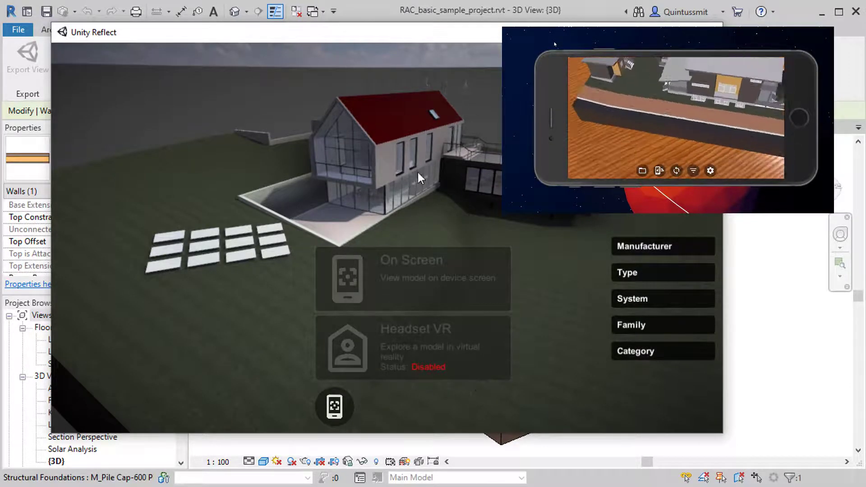
pyautogui.click(392, 402)
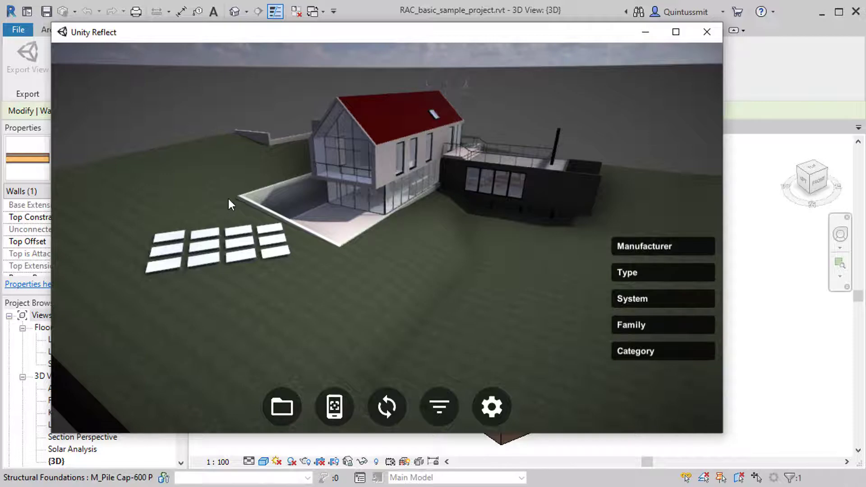
# Step: In Revit, zoom to the upper floor, select both gable-wall windows, then clear the selection
pyautogui.click(797, 48)
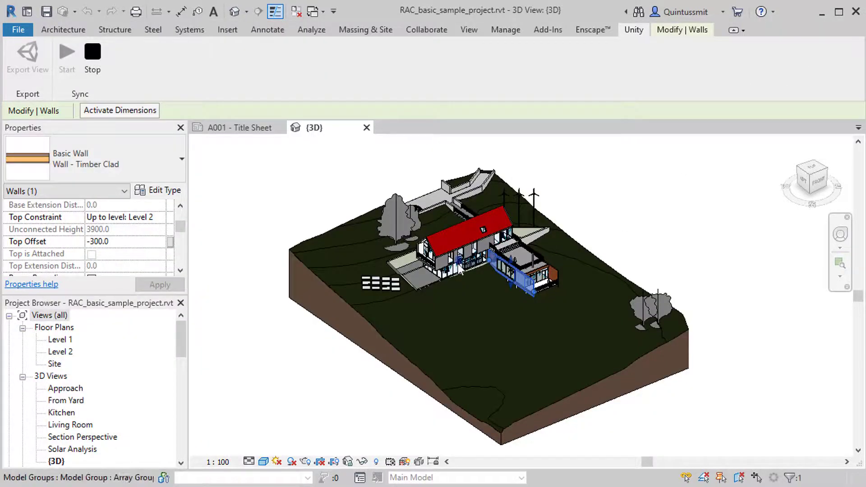
pyautogui.scroll(5, 463, 310)
pyautogui.scroll(5, 462, 310)
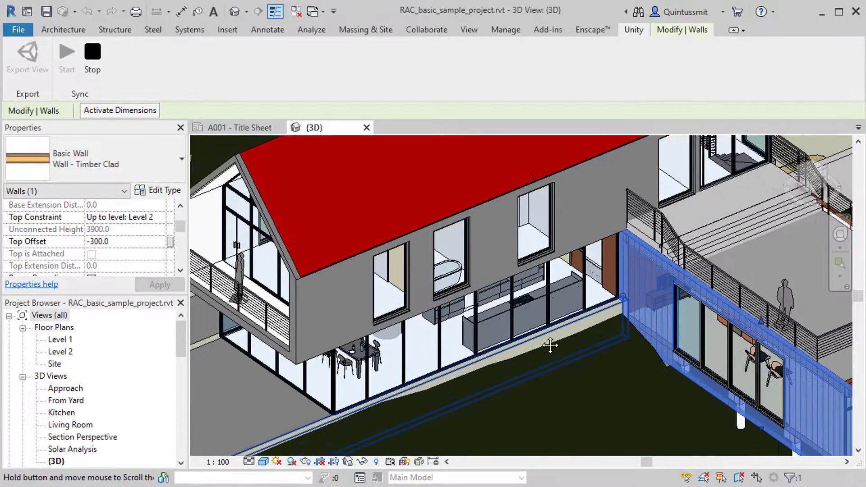
pyautogui.click(458, 221)
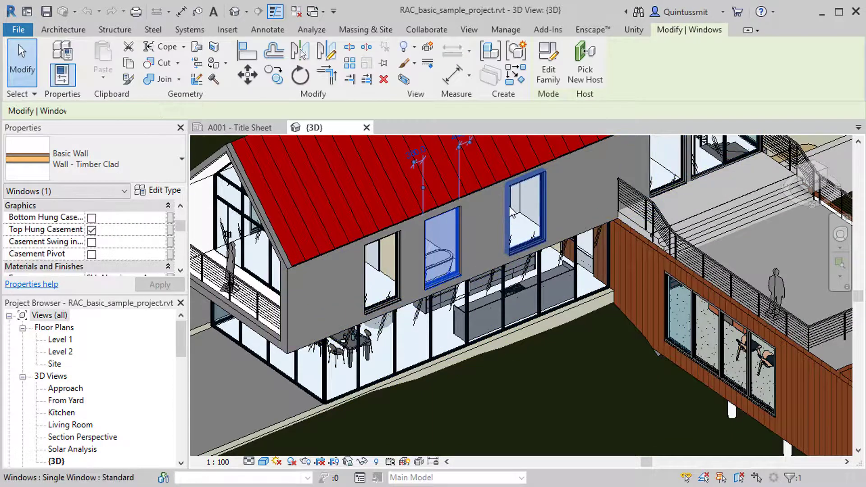
pyautogui.keyDown('ctrl'); pyautogui.click(513, 208); pyautogui.keyUp('ctrl')
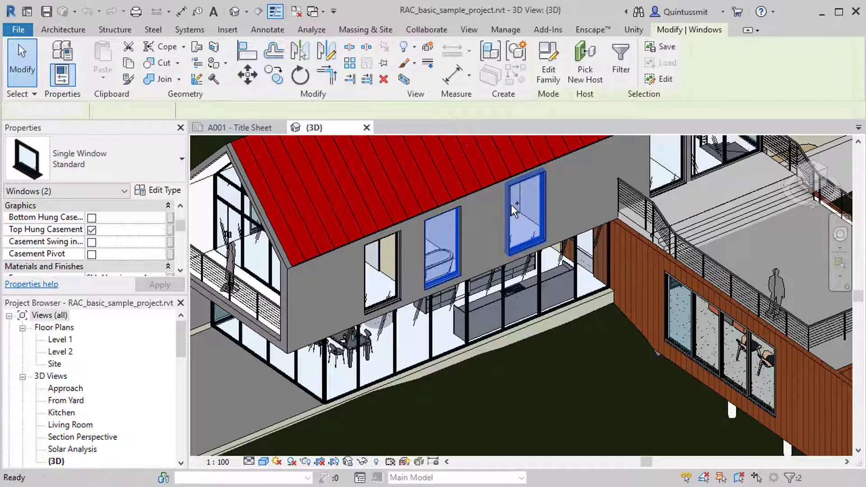
pyautogui.press('Escape')
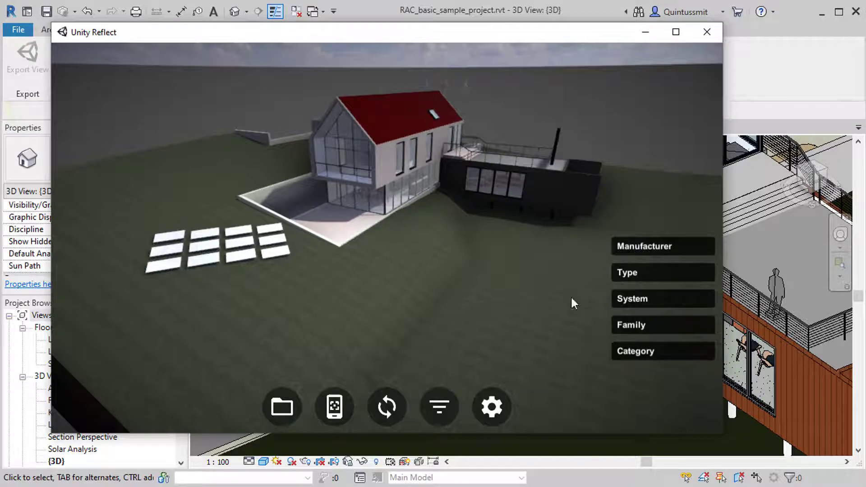
# Step: Orbit toward the house's right side, check Revit, and return to the synced Reflect view
pyautogui.moveTo(479, 231); pyautogui.dragTo(487, 221)
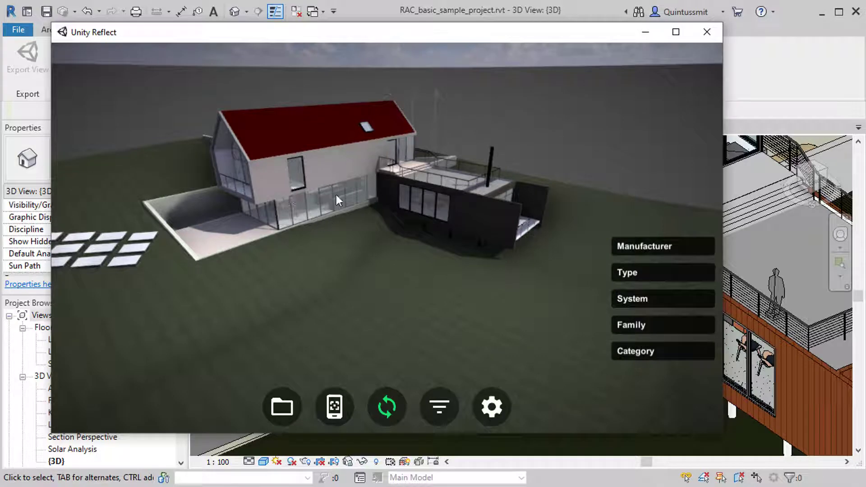
pyautogui.hotkey('alt', 'Tab')
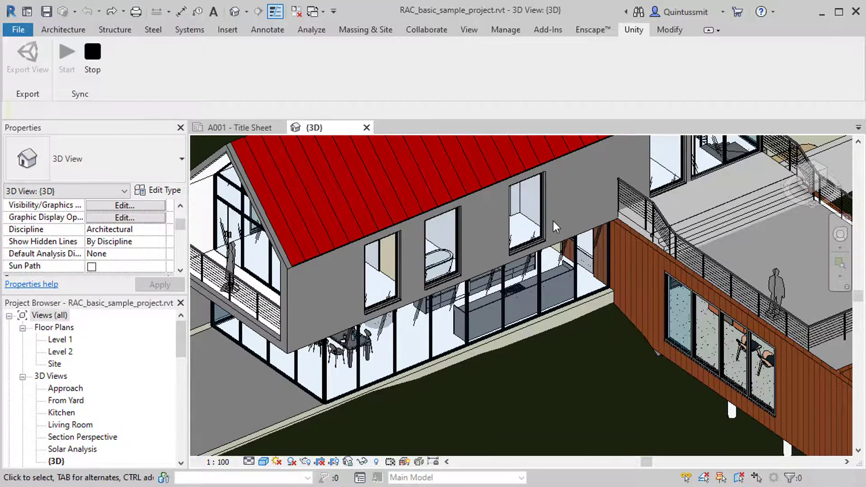
pyautogui.hotkey('alt', 'Tab')
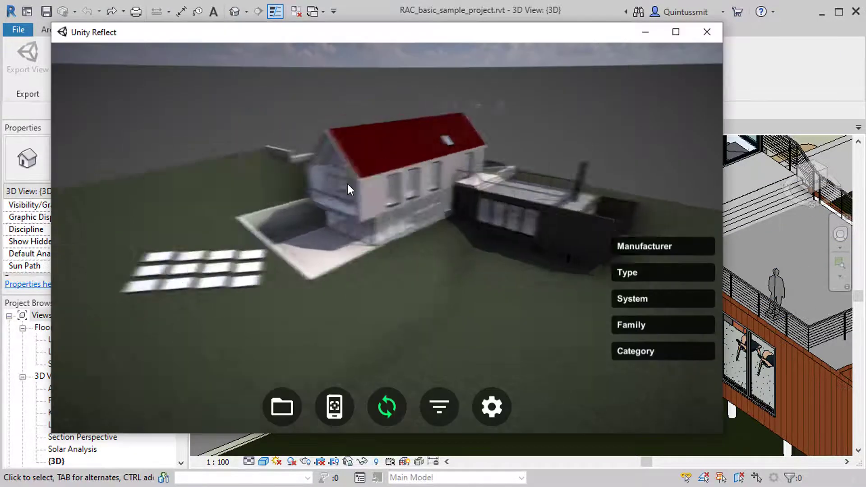
# Step: Orbit to show the house's gable side and nudge the viewer window right
pyautogui.moveTo(336, 185); pyautogui.dragTo(260, 244)
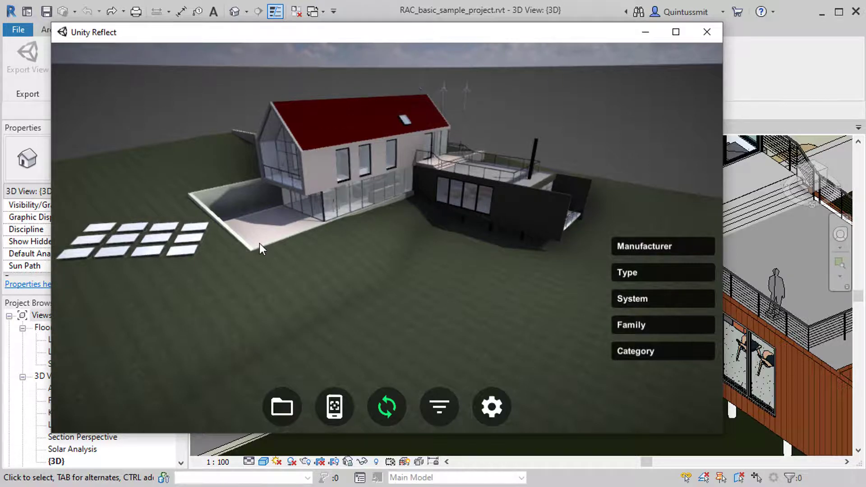
pyautogui.moveTo(479, 39); pyautogui.dragTo(491, 36)
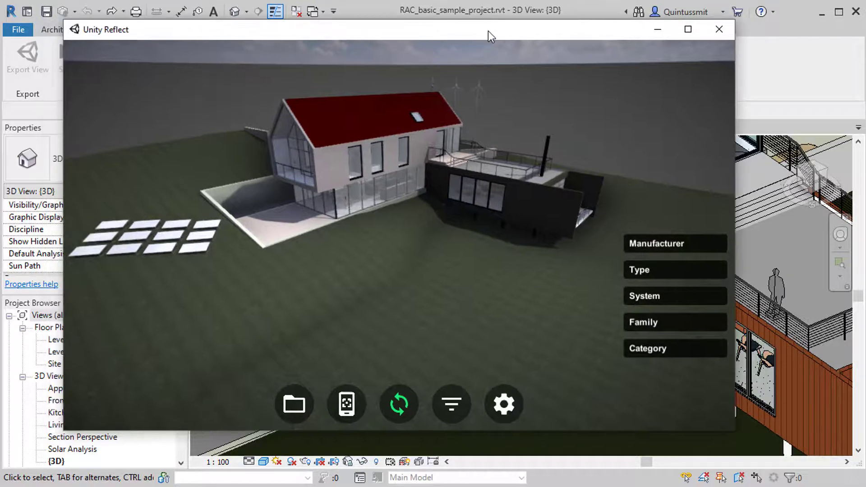